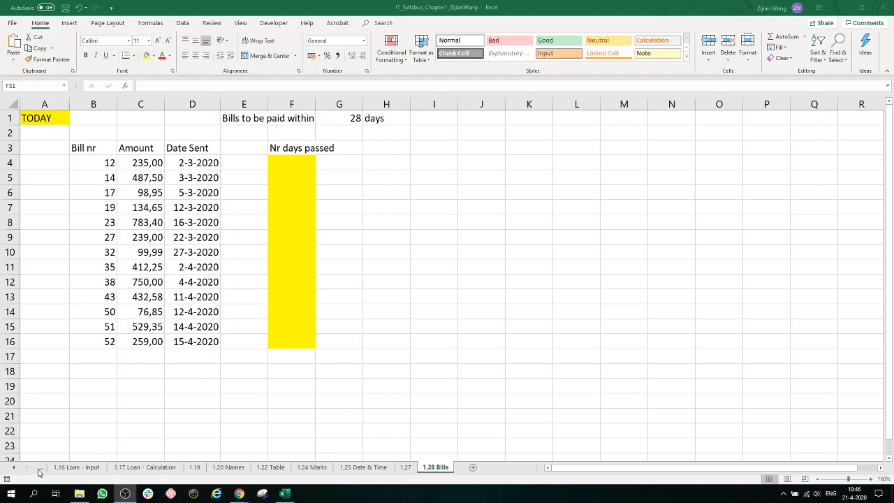
- Open the 1,1 VAT worksheet and enlarge its view to 286%
{"action": "left_click", "coordinate": [14, 468]}
{"action": "left_click", "coordinate": [14, 468]}
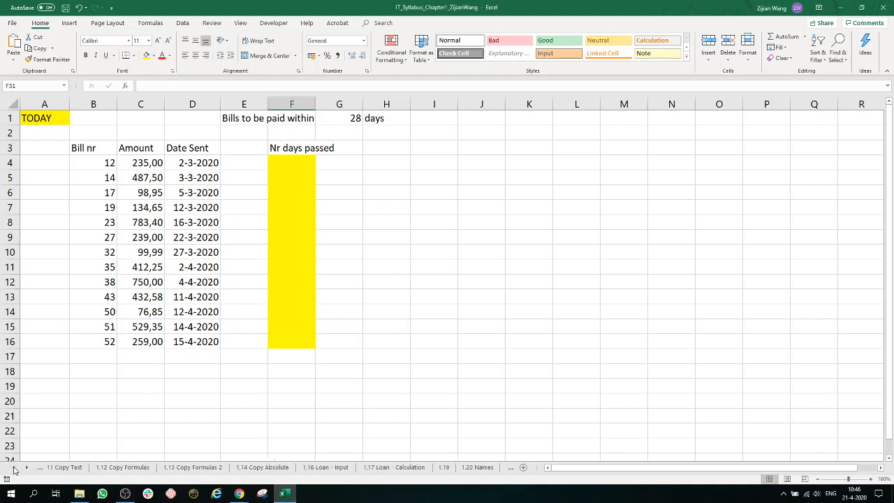
{"action": "left_click", "coordinate": [14, 468]}
{"action": "left_click", "coordinate": [14, 469]}
{"action": "left_click", "coordinate": [14, 468]}
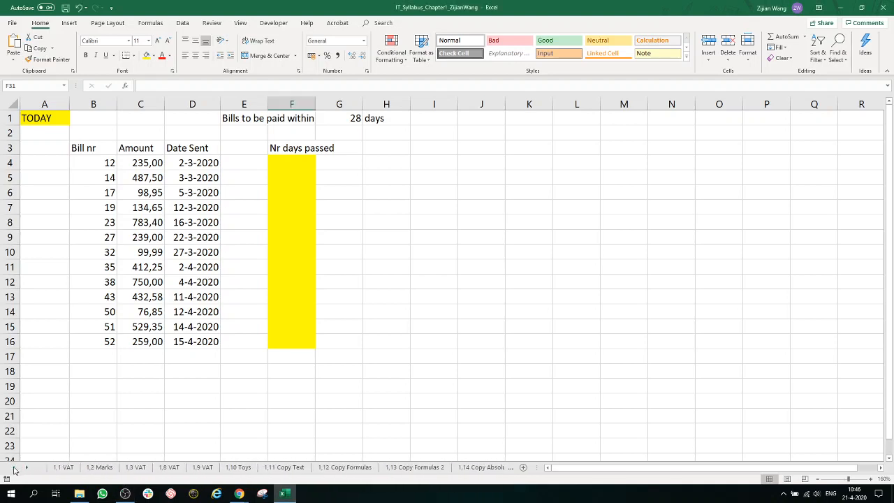
{"action": "left_click", "coordinate": [63, 467]}
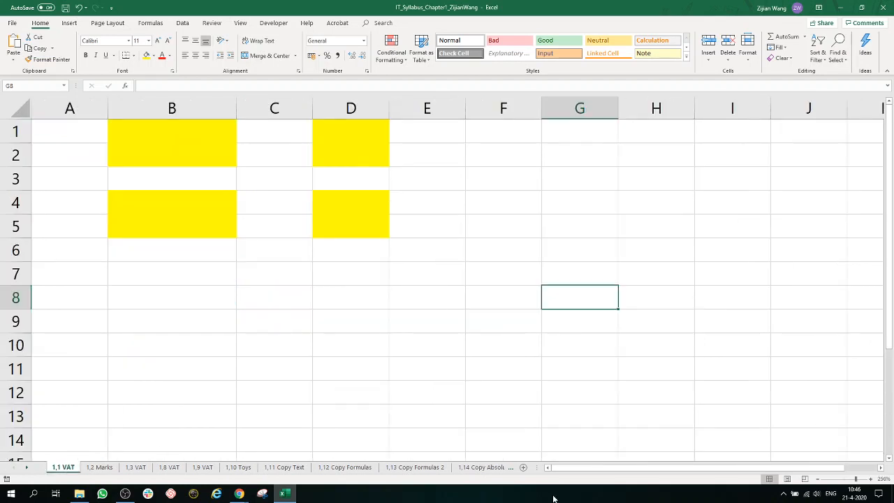
{"action": "left_click_drag", "start_coordinate": [856, 480], "coordinate": [859, 480]}
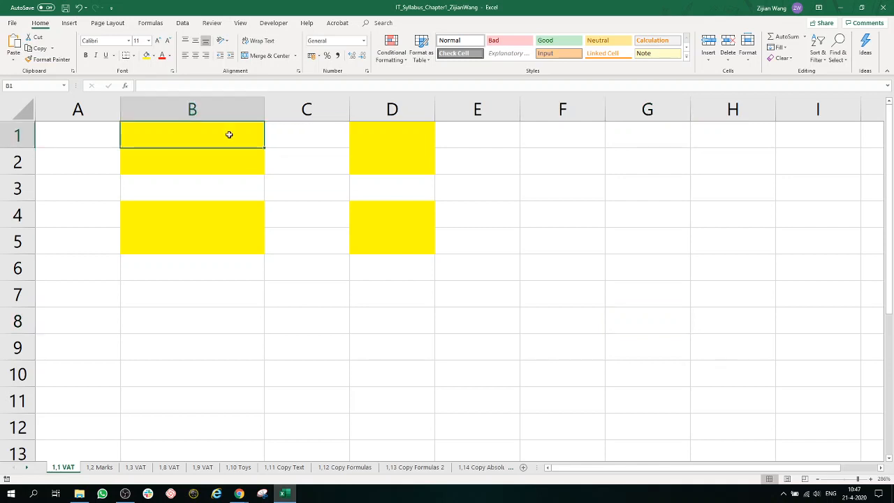
- Enter the labels "Price" in B1 and "VAT-percentage" in B2
{"action": "left_click", "coordinate": [228, 135]}
{"action": "type", "text": "Price"}
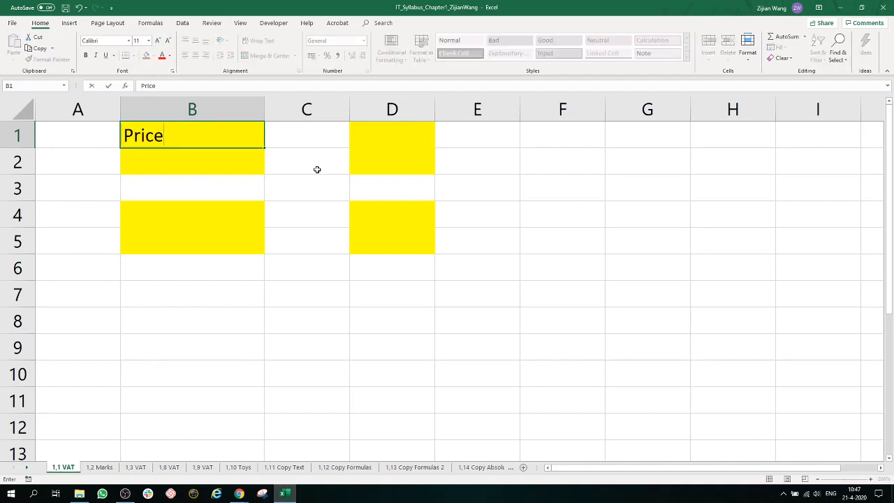
{"action": "key", "text": "Return"}
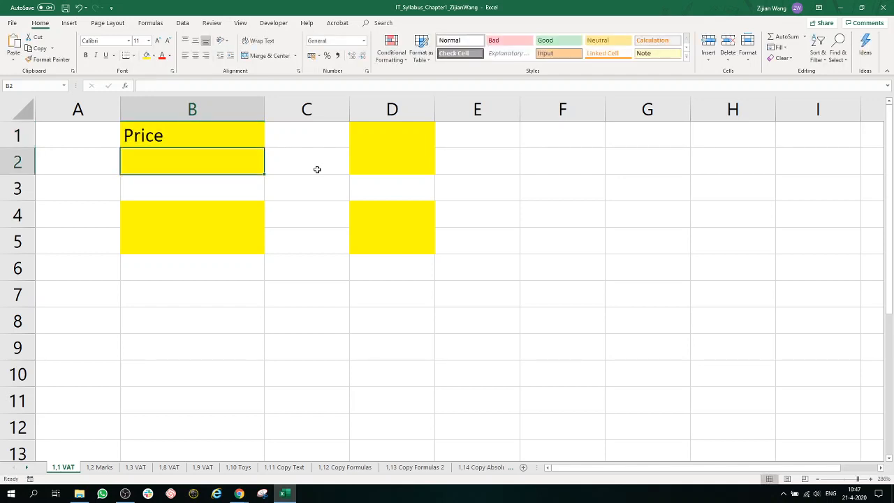
{"action": "type", "text": "VAT-"}
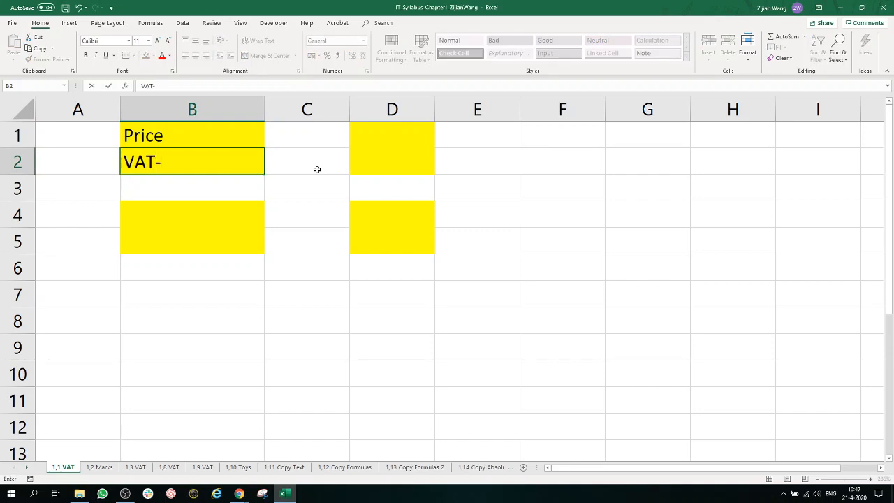
{"action": "type", "text": "percentage"}
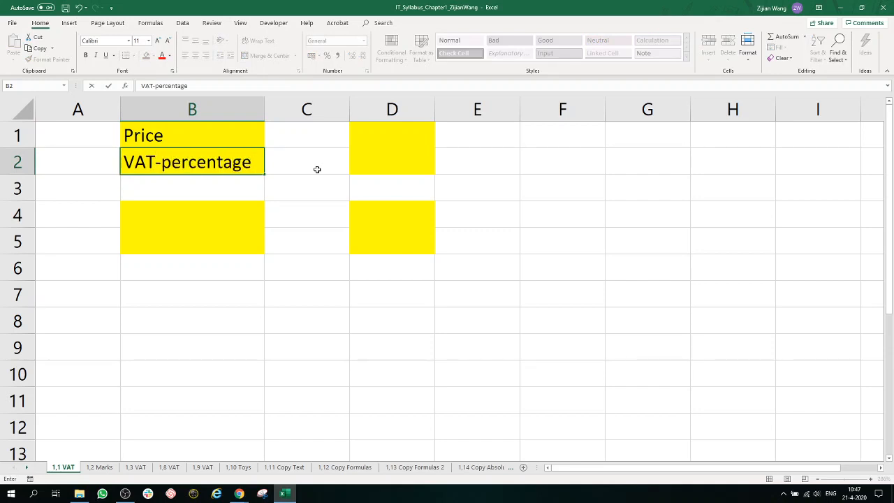
{"action": "key", "text": "Return"}
- Enter the labels "VAT-amount" in B4 and "Total" in B5
{"action": "key", "text": "Return"}
{"action": "type", "text": "V"}
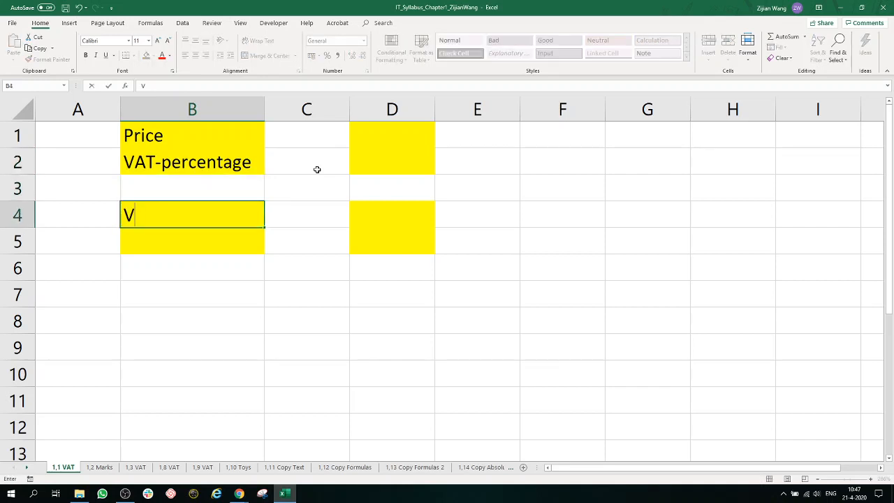
{"action": "type", "text": "AT-amount"}
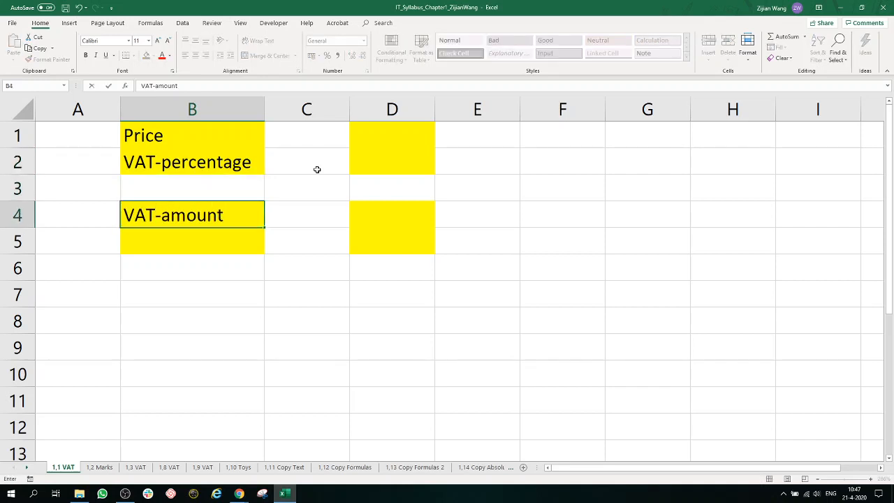
{"action": "key", "text": "Return"}
{"action": "type", "text": "Total"}
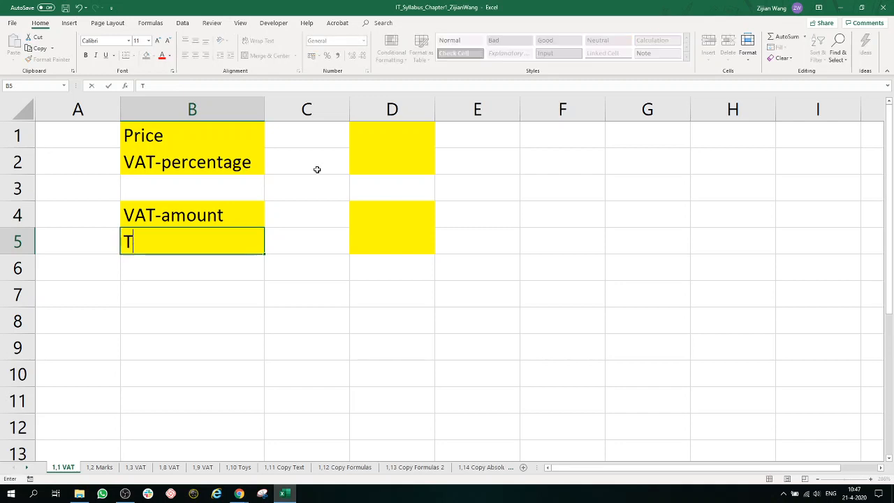
{"action": "key", "text": "Right"}
- Enter 10 as the price in D1 and 0,190 as the VAT percentage in D2
{"action": "key", "text": "Right"}
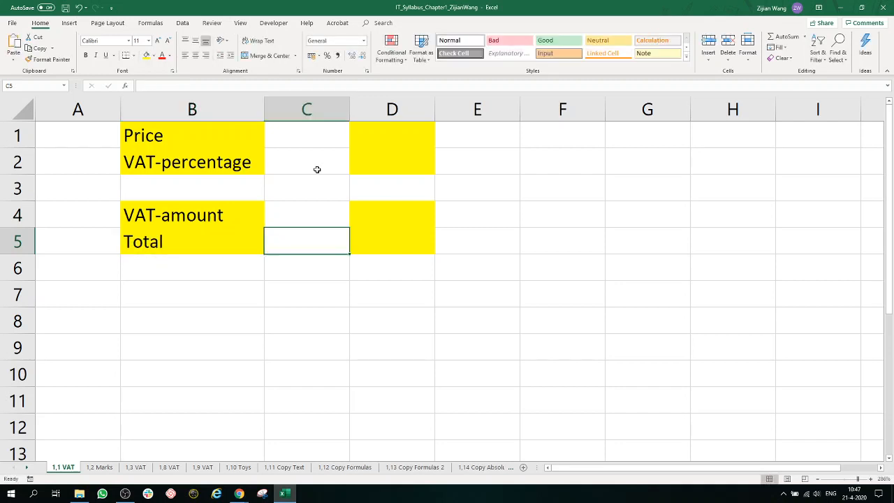
{"action": "key", "text": "Up"}
{"action": "key", "text": "Up"}
{"action": "key", "text": "Up"}
{"action": "key", "text": "Up"}
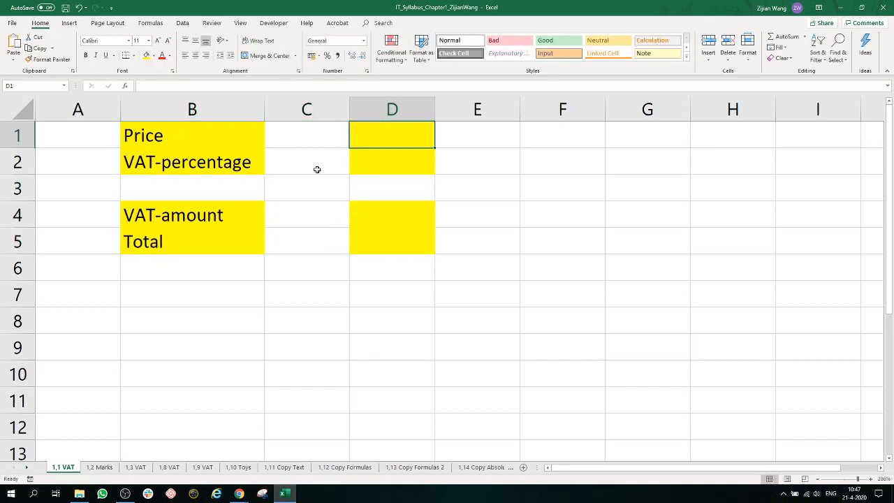
{"action": "type", "text": "10"}
{"action": "key", "text": "Return"}
{"action": "type", "text": "0"}
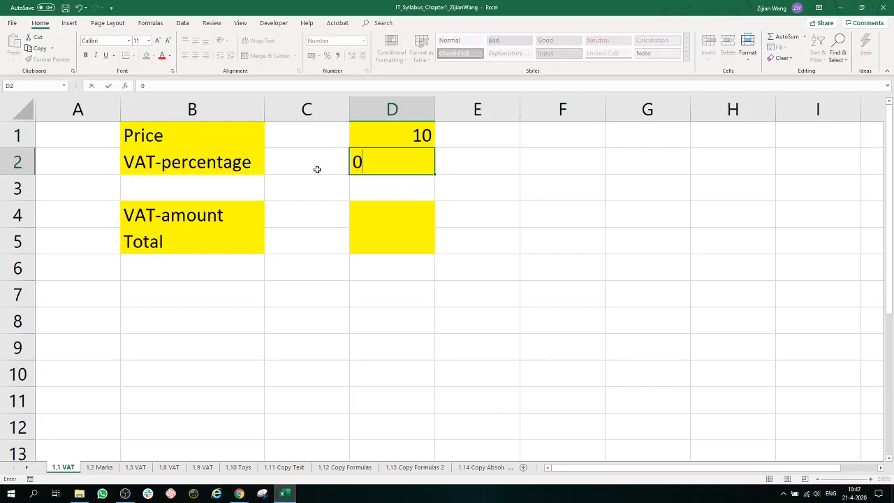
{"action": "type", "text": ",190"}
{"action": "key", "text": "Return"}
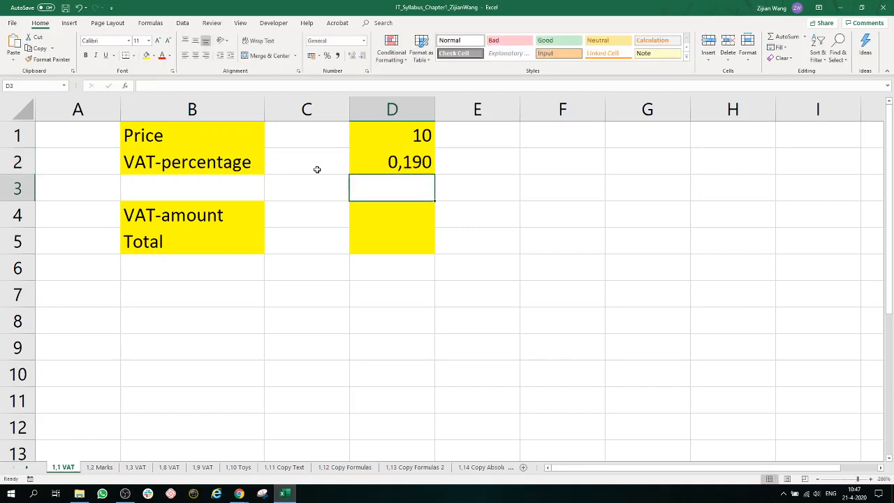
- Reduce the displayed decimals of the VAT percentage in D2 by one and restore them
{"action": "key", "text": "Up"}
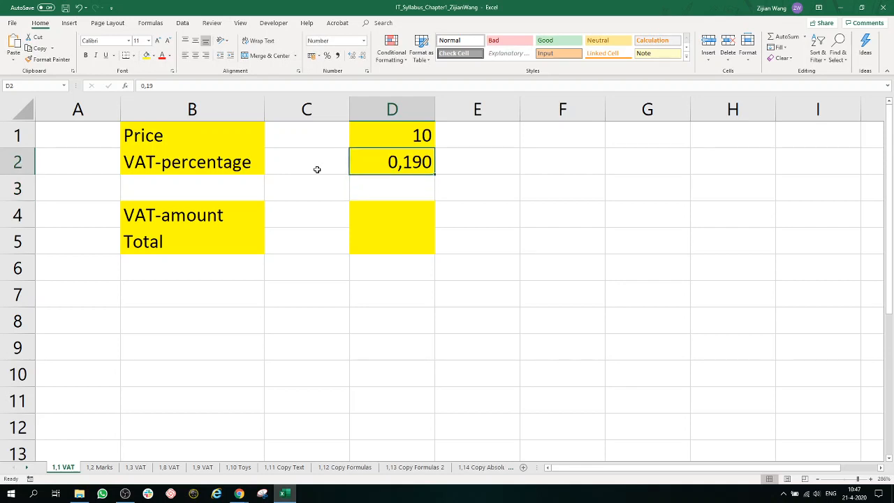
{"action": "left_click", "coordinate": [362, 58]}
{"action": "left_click", "coordinate": [352, 55]}
{"action": "left_click_drag", "start_coordinate": [457, 189], "coordinate": [187, 137]}
- Calculate the VAT amount in D4 with the formula =D1*D2
{"action": "left_click", "coordinate": [361, 202]}
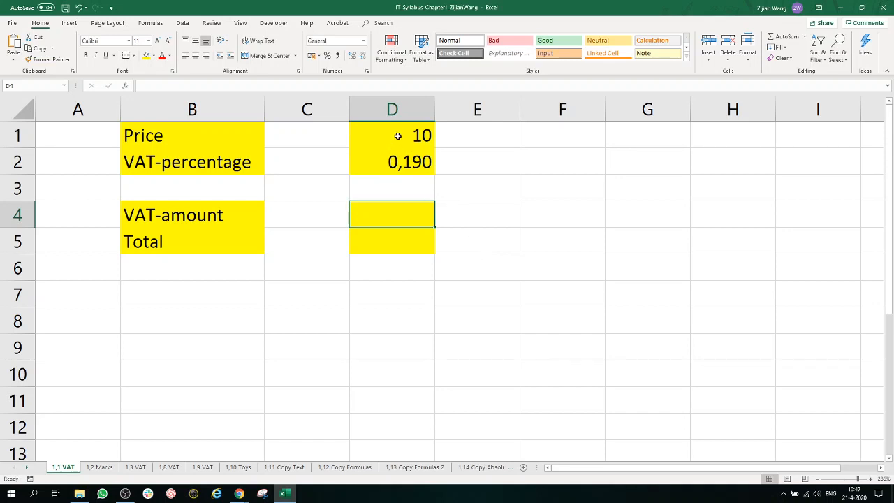
{"action": "left_click", "coordinate": [398, 136]}
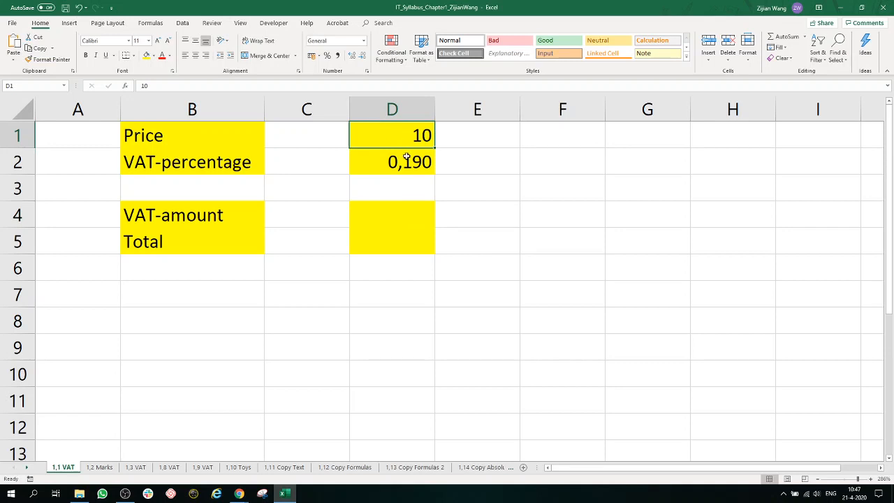
{"action": "left_click", "coordinate": [407, 161]}
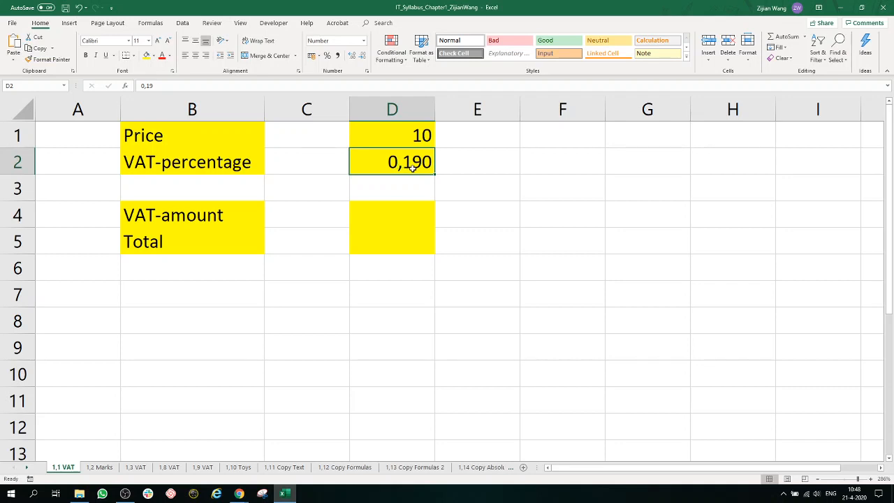
{"action": "left_click", "coordinate": [410, 220]}
{"action": "type", "text": "="}
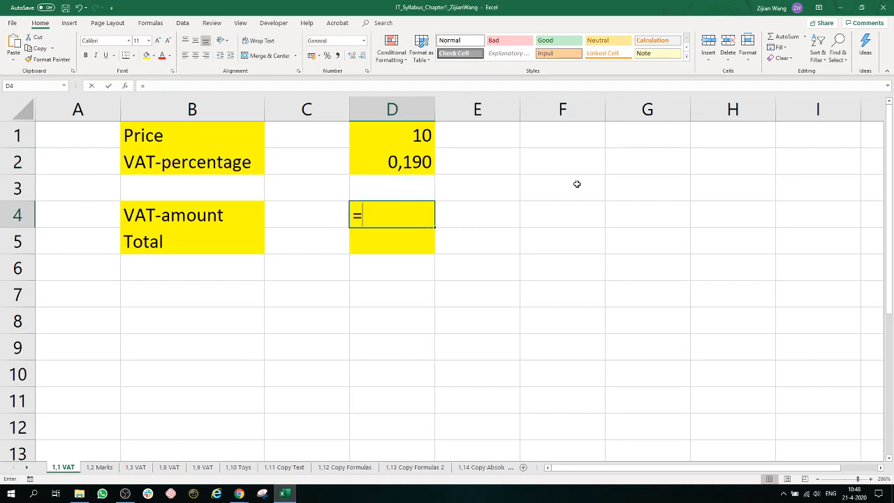
{"action": "left_click", "coordinate": [413, 134]}
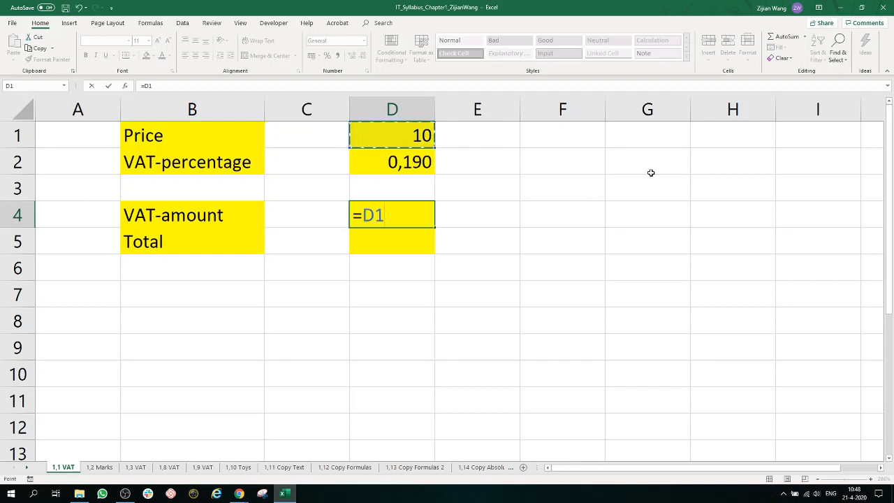
{"action": "type", "text": "*"}
{"action": "left_click", "coordinate": [393, 171]}
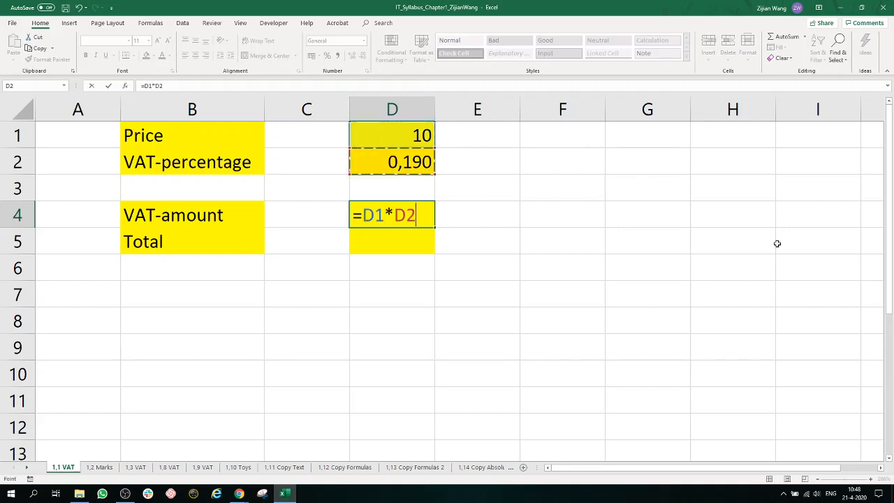
{"action": "key", "text": "Return"}
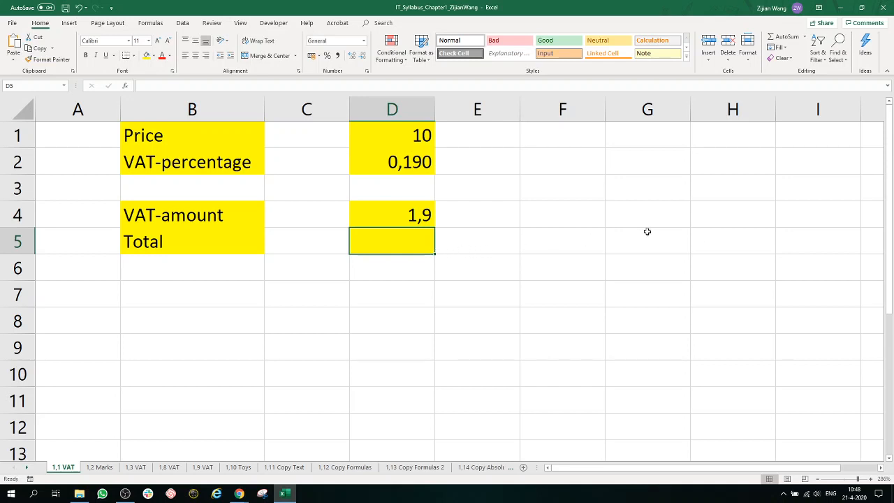
- Calculate the total in D5 with the formula =D1+D4
{"action": "type", "text": "="}
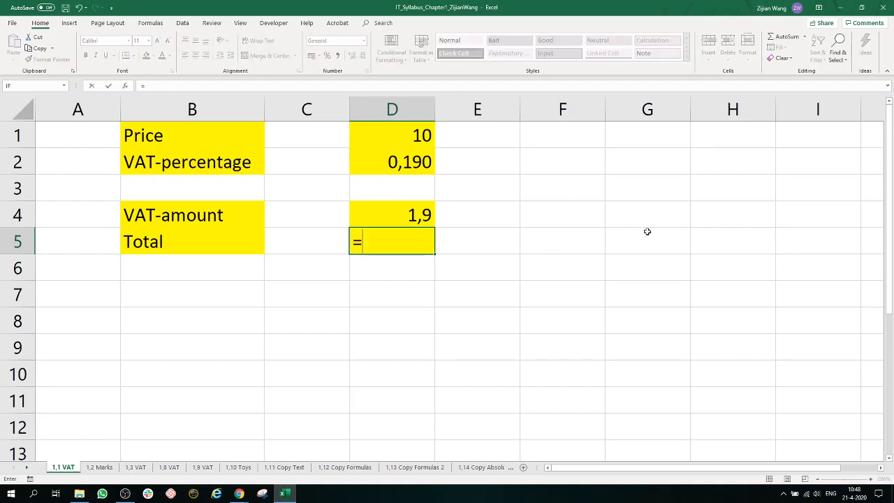
{"action": "left_click", "coordinate": [430, 137]}
{"action": "type", "text": "+"}
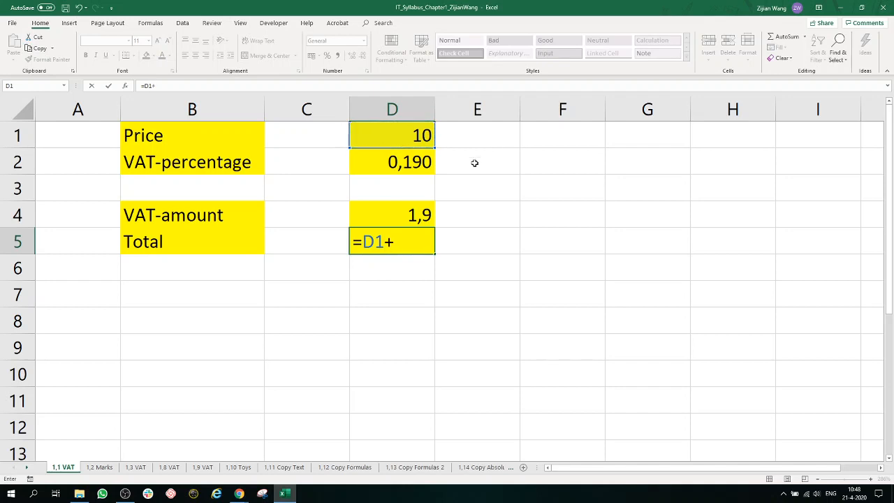
{"action": "left_click", "coordinate": [412, 209]}
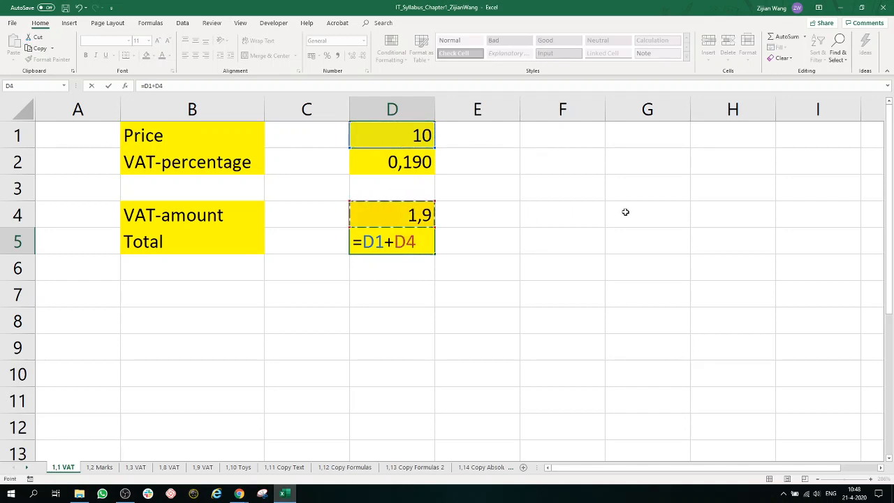
{"action": "key", "text": "Return"}
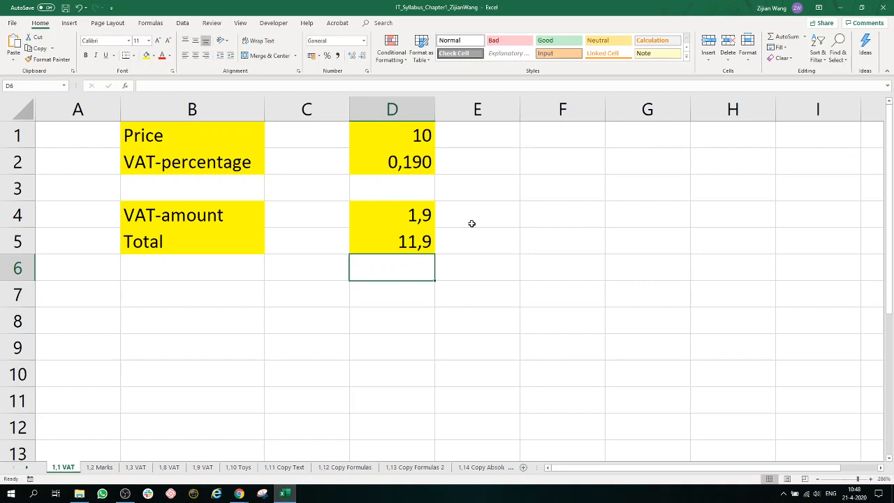
- Display the VAT amount and total in D4:D5 with two decimal places
{"action": "left_click_drag", "start_coordinate": [425, 213], "coordinate": [425, 239]}
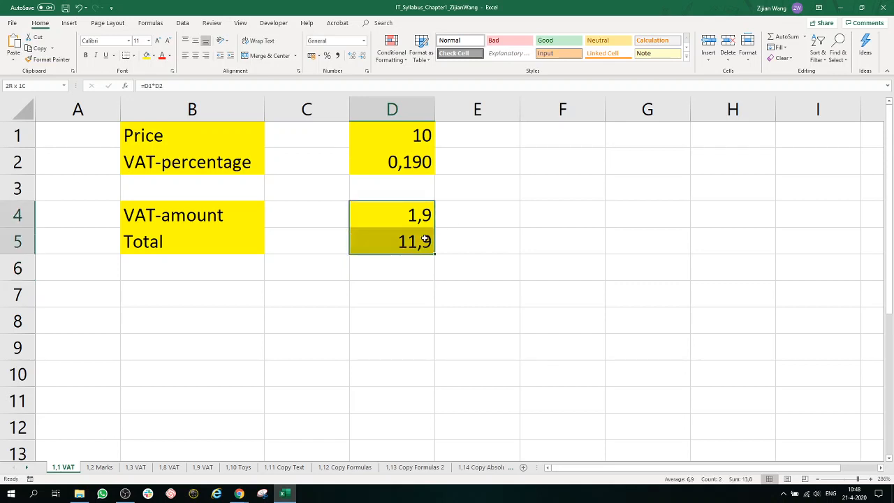
{"action": "left_click", "coordinate": [352, 56]}
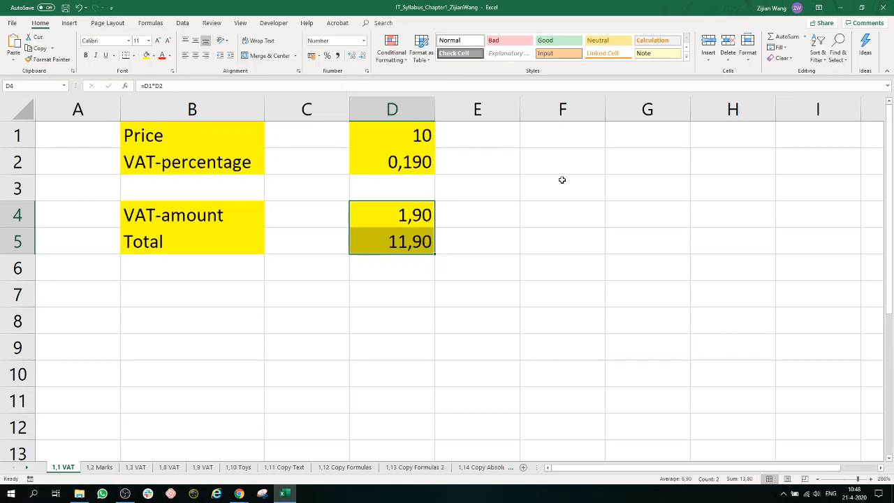
{"action": "left_click", "coordinate": [556, 247]}
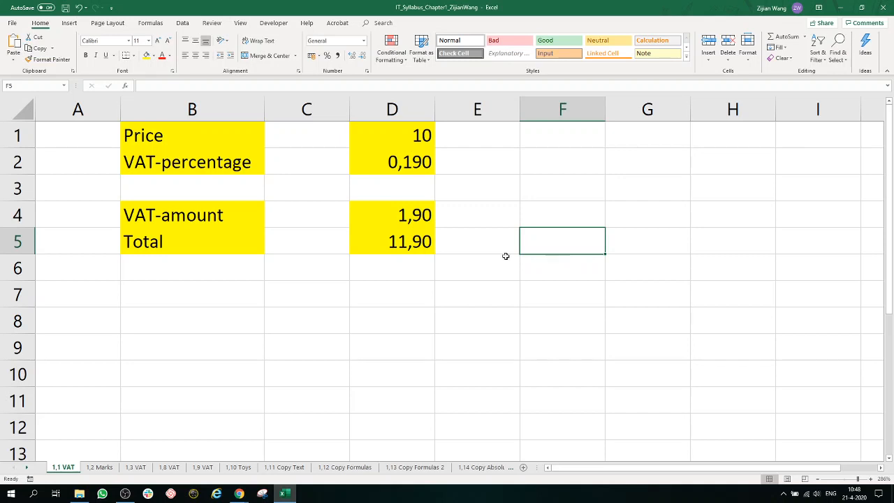
- Open the VAT-amount formula in D4 for editing and delete it, leaving the cell empty
{"action": "double_click", "coordinate": [413, 214]}
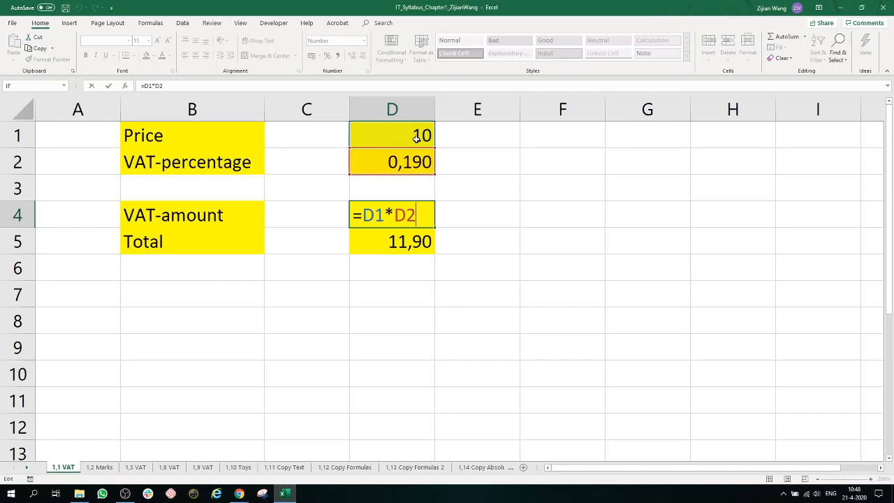
{"action": "key", "text": "BackSpace"}
{"action": "key", "text": "BackSpace"}
{"action": "key", "text": "BackSpace"}
{"action": "key", "text": "BackSpace"}
{"action": "key", "text": "BackSpace"}
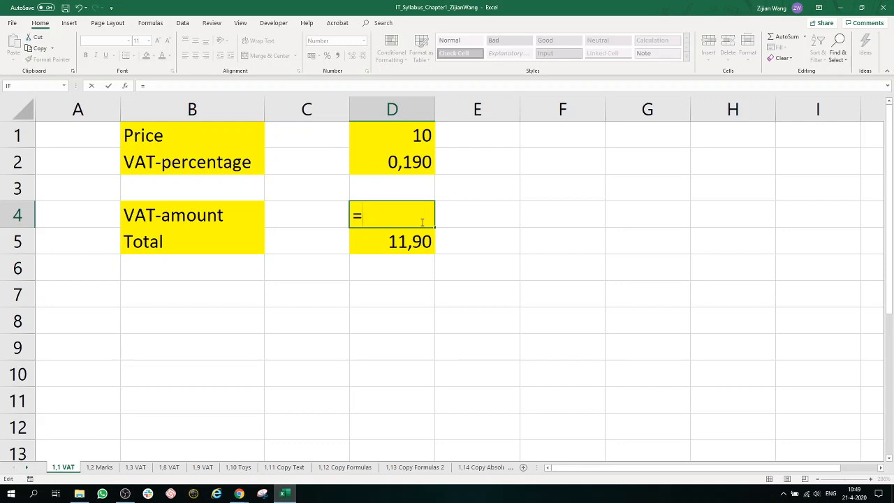
{"action": "key", "text": "BackSpace"}
{"action": "key", "text": "Return"}
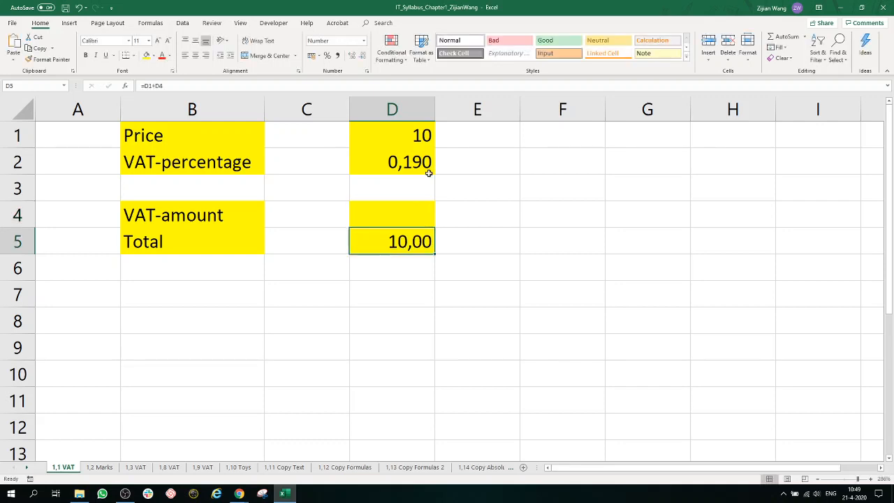
- Highlight the price cell D1, its column and its row, and calculate the VAT amount in D4 with the formula =D1*D2
{"action": "left_click", "coordinate": [419, 134]}
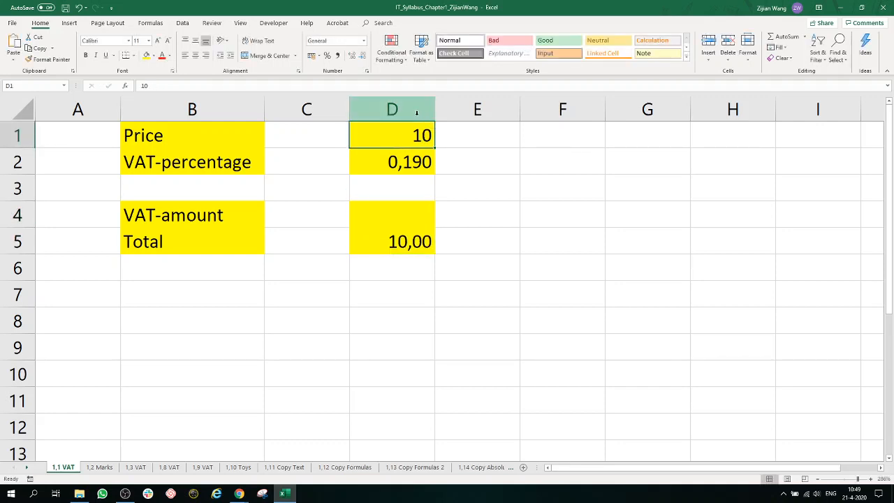
{"action": "left_click", "coordinate": [417, 112]}
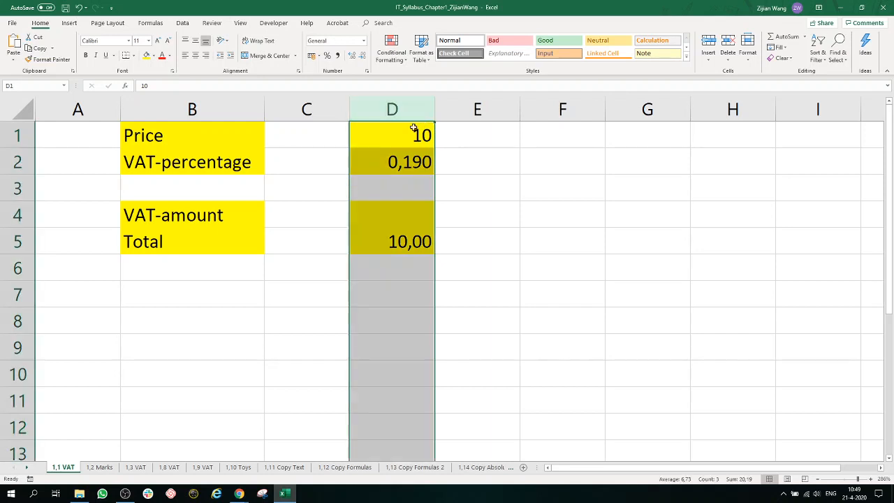
{"action": "left_click", "coordinate": [29, 137]}
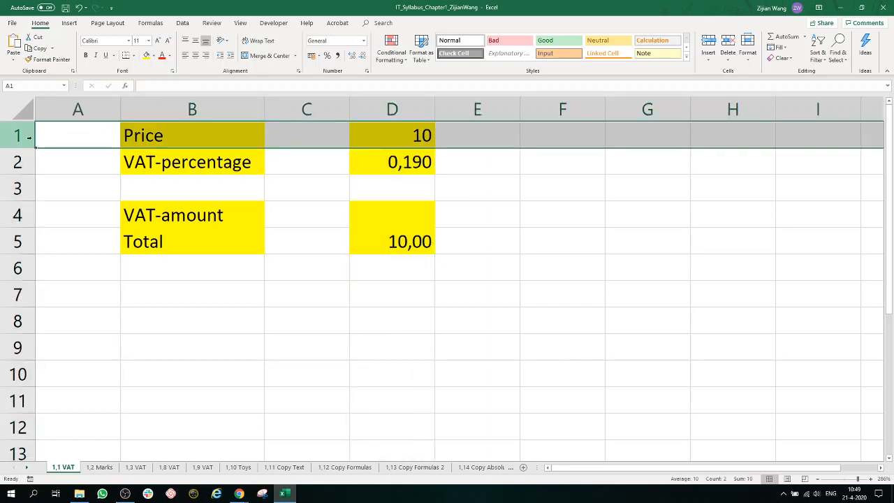
{"action": "left_click", "coordinate": [405, 141]}
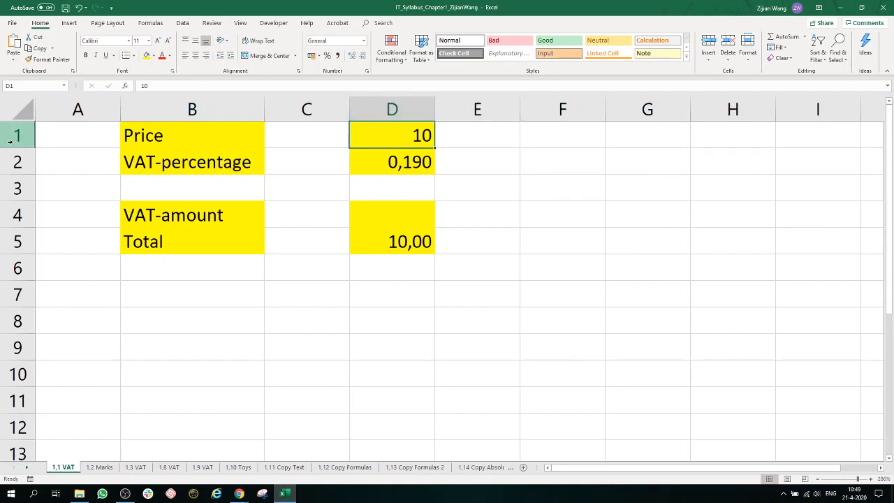
{"action": "left_click", "coordinate": [394, 216]}
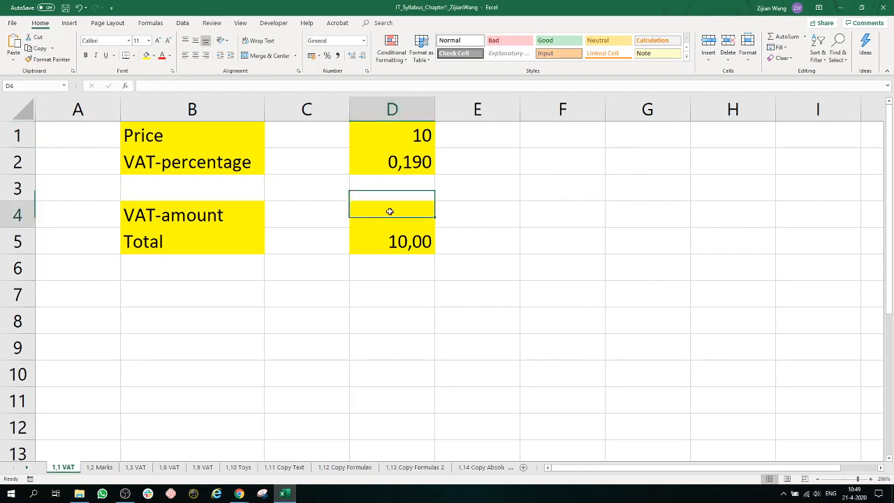
{"action": "type", "text": "="}
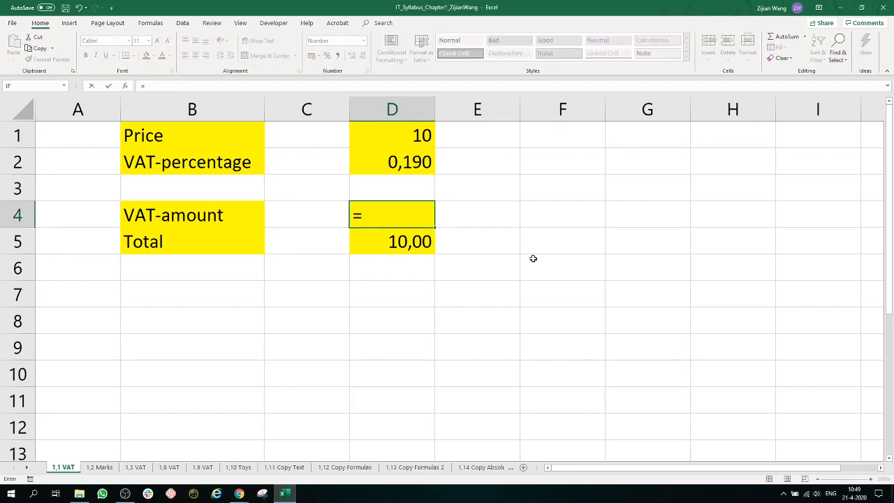
{"action": "type", "text": "D1"}
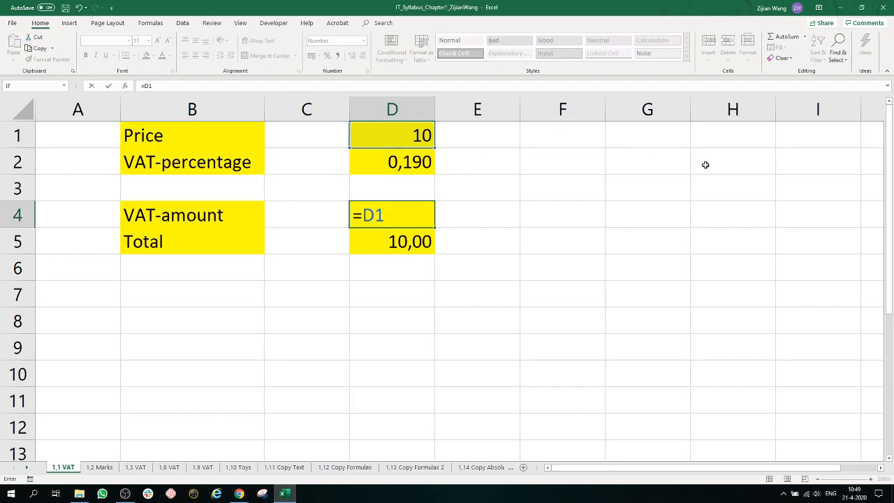
{"action": "type", "text": "*D2"}
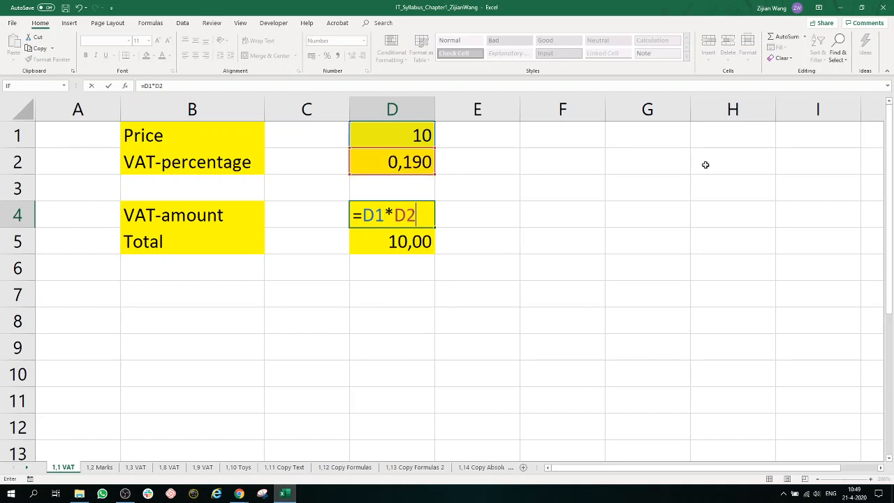
{"action": "key", "text": "Return"}
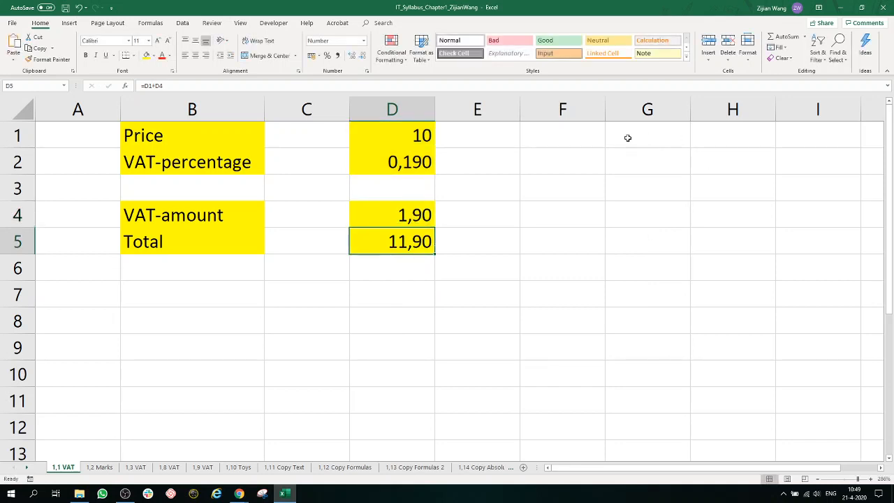
{"action": "left_click", "coordinate": [496, 259]}
{"action": "left_click", "coordinate": [599, 303]}
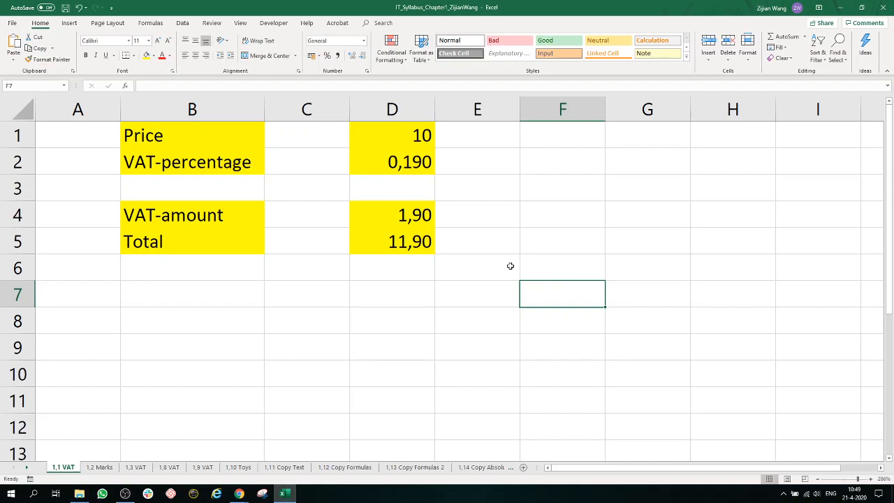
- Save the workbook to the Desktop as an Excel Workbook under its current file name, replacing the existing file
{"action": "left_click", "coordinate": [12, 23]}
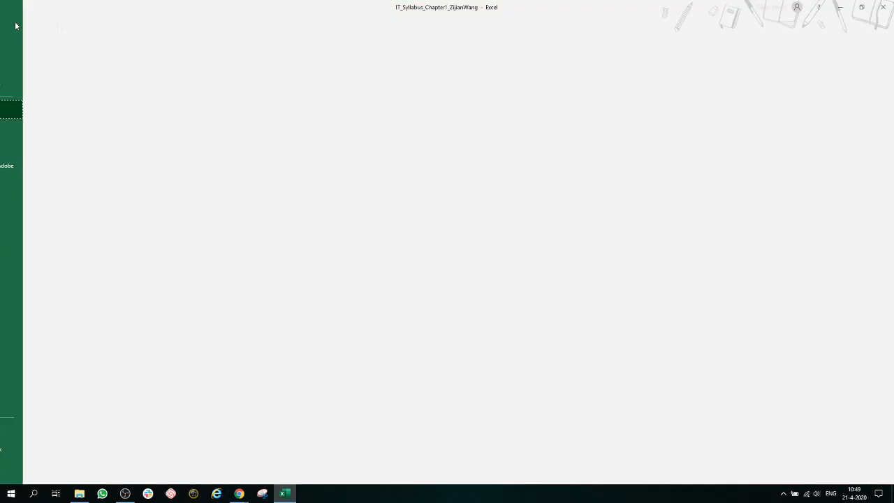
{"action": "left_click", "coordinate": [29, 147]}
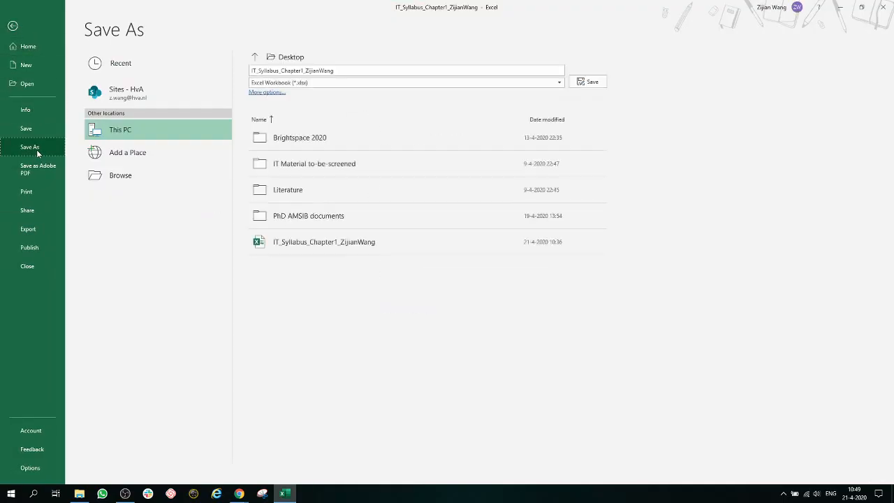
{"action": "left_click", "coordinate": [343, 71]}
{"action": "left_click", "coordinate": [343, 72]}
{"action": "left_click_drag", "start_coordinate": [337, 71], "coordinate": [305, 71]}
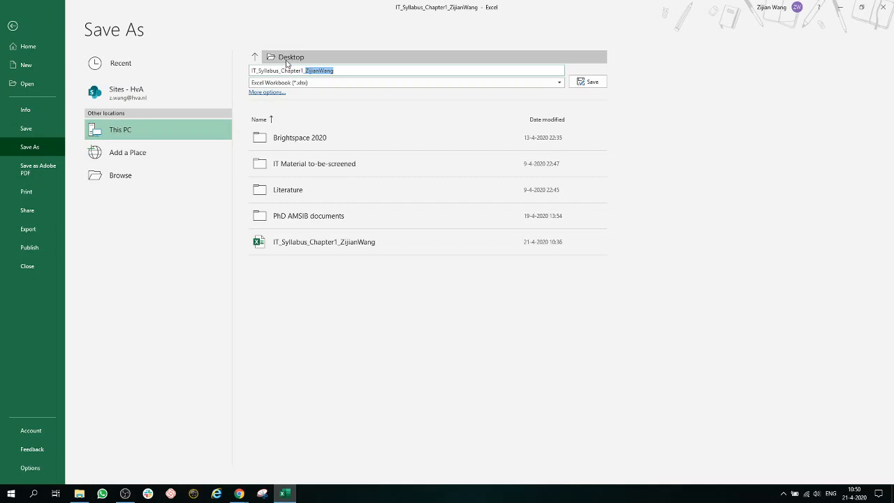
{"action": "left_click", "coordinate": [596, 82]}
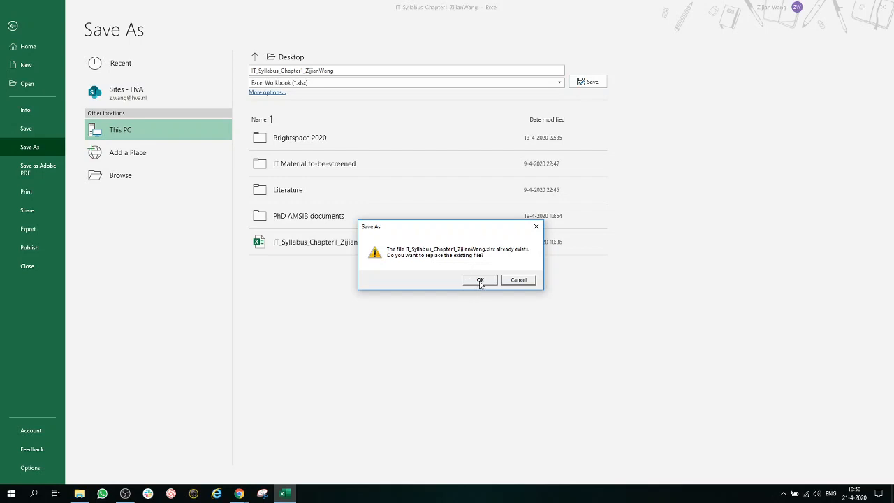
{"action": "left_click", "coordinate": [480, 281]}
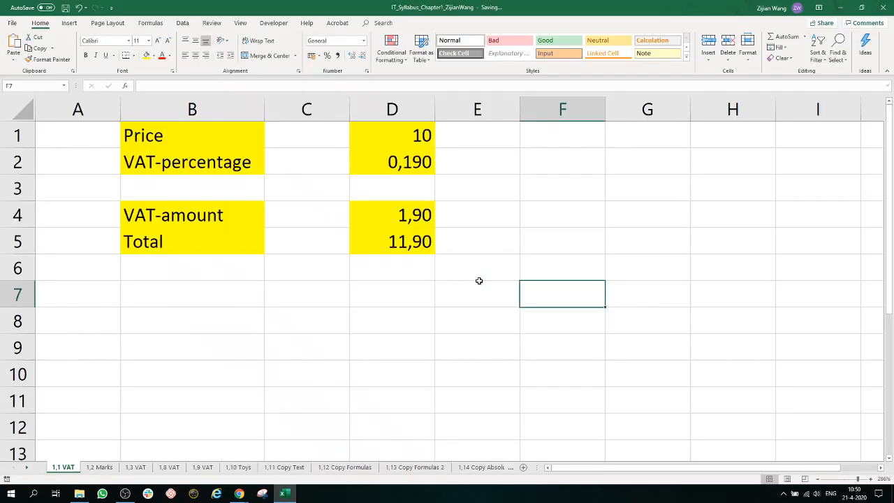
{"action": "left_click", "coordinate": [480, 279]}
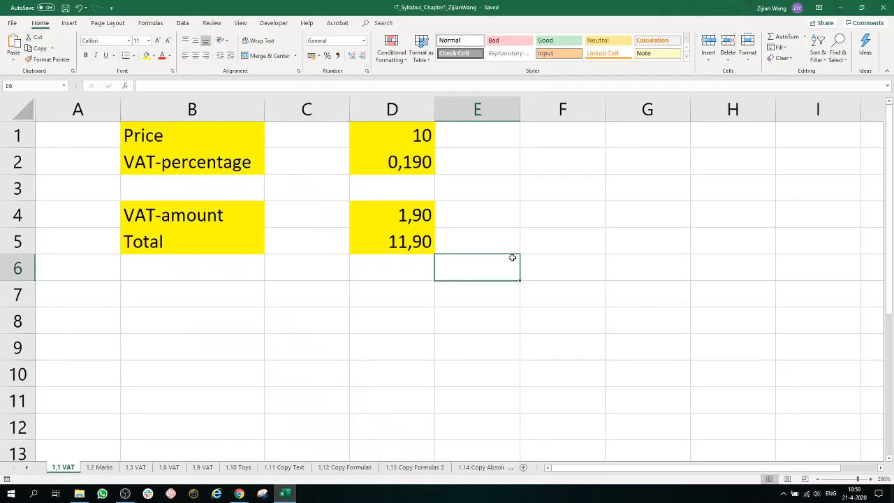